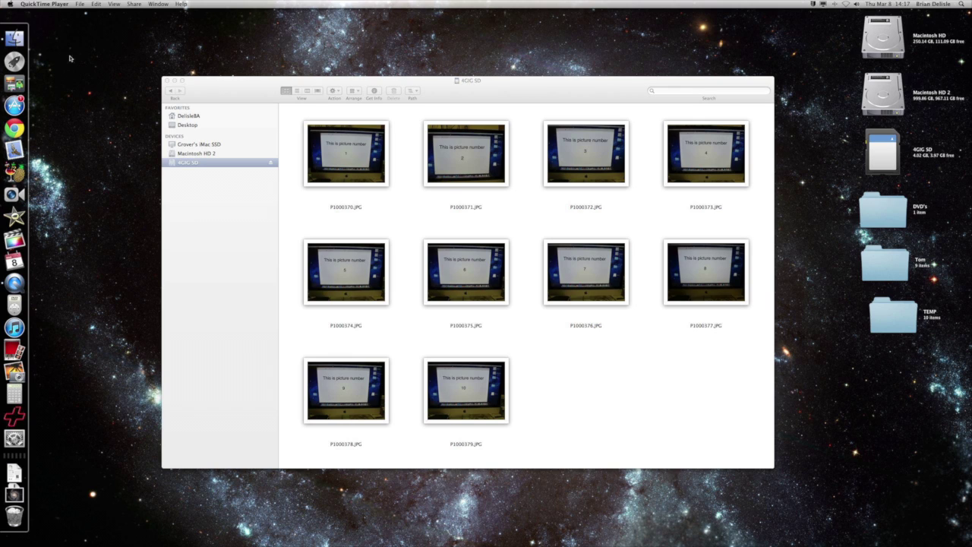
Preview the pictures P1000370.JPG, P1000371.JPG and P1000372.JPG on the 4GIG SD card at full size
left_click(205, 165)
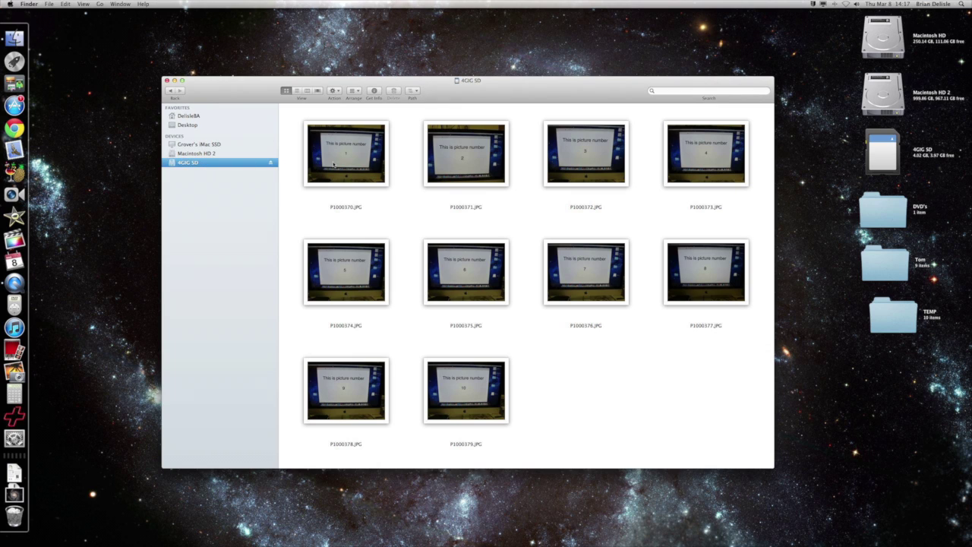
left_click(334, 164)
key("space")
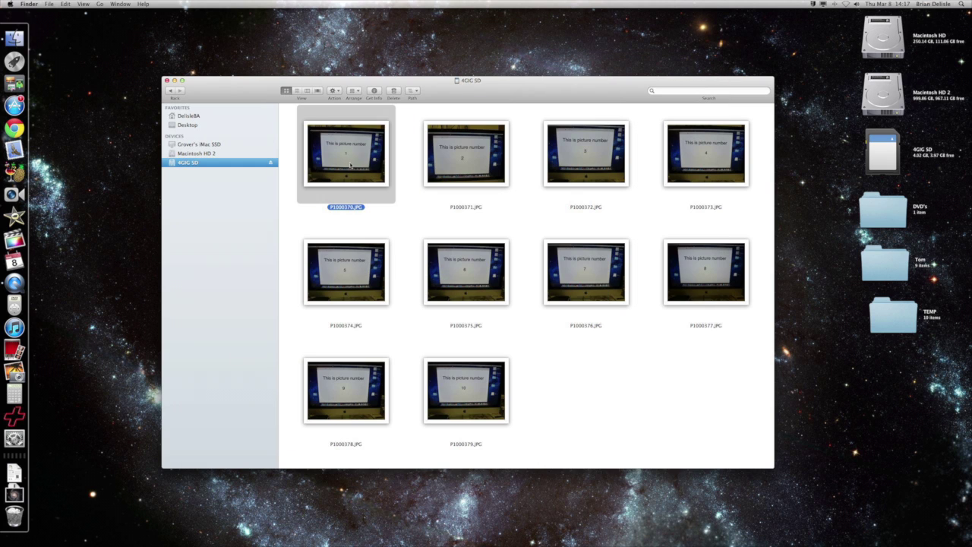
left_click(429, 167)
key("space")
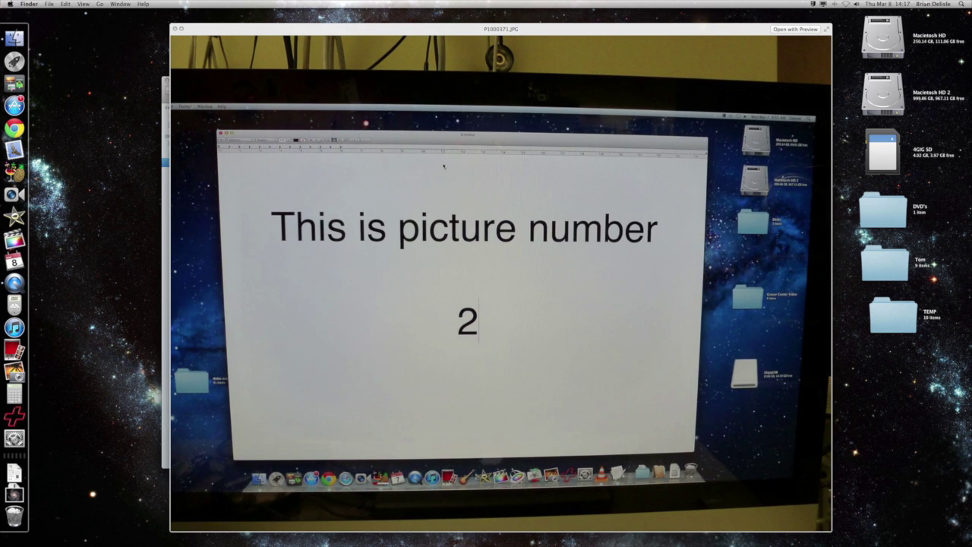
key("space")
left_click(577, 169)
key("space")
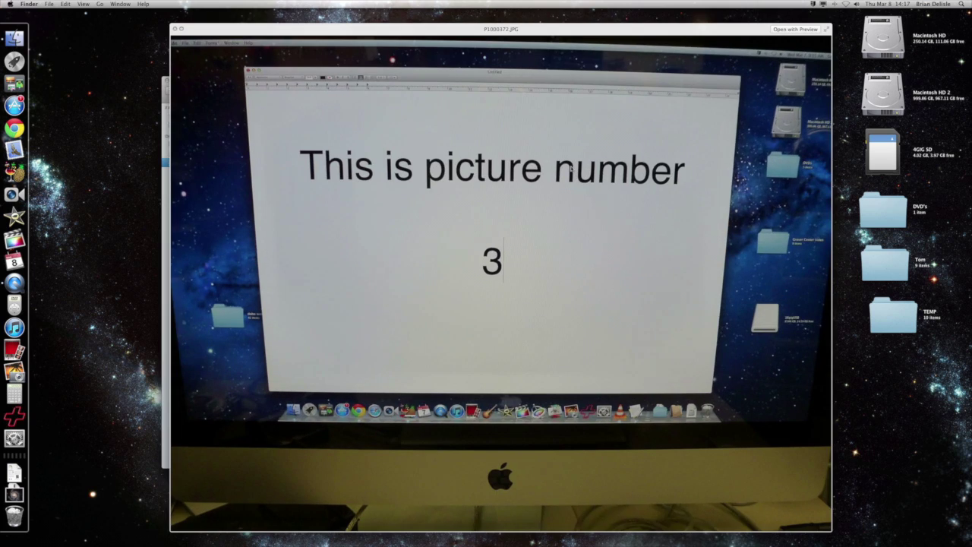
key("space")
left_click(322, 165)
key("space")
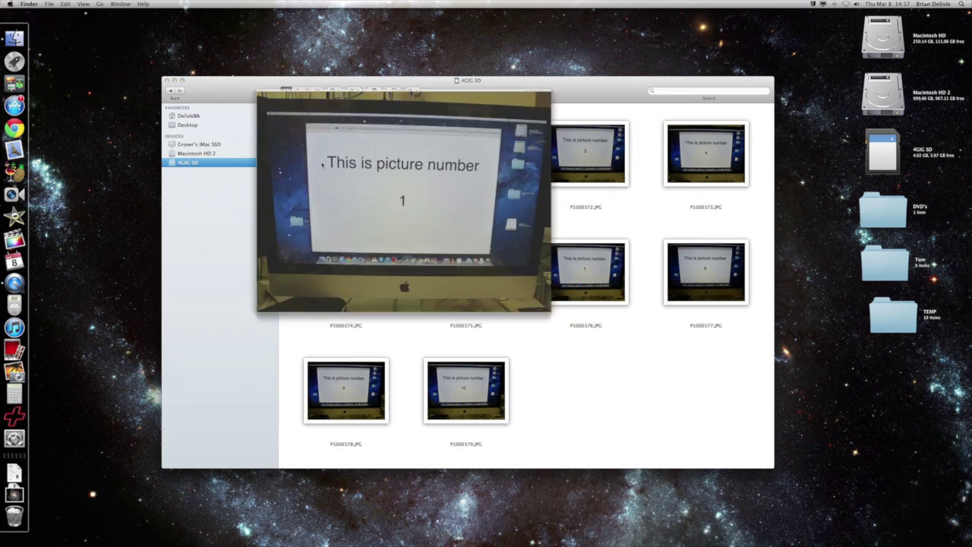
key("space")
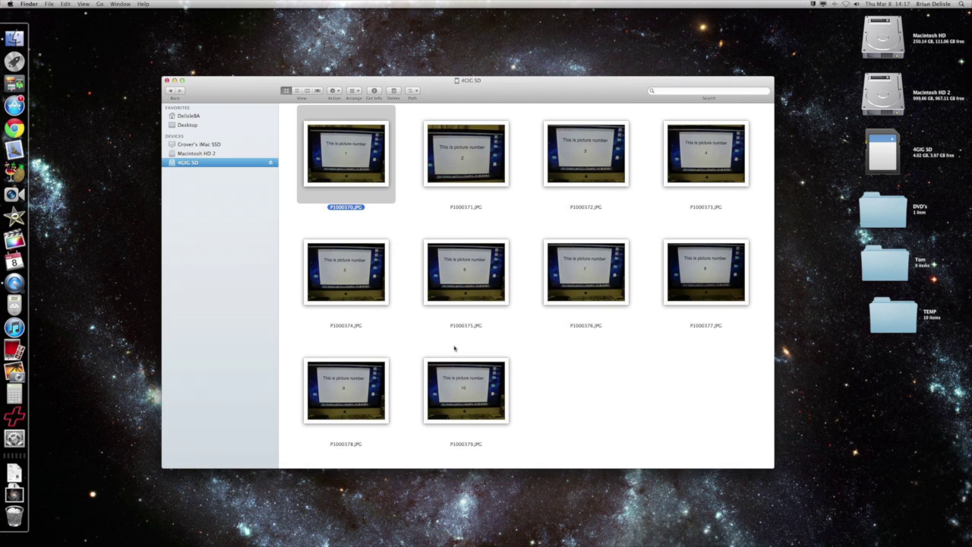
left_click(429, 340)
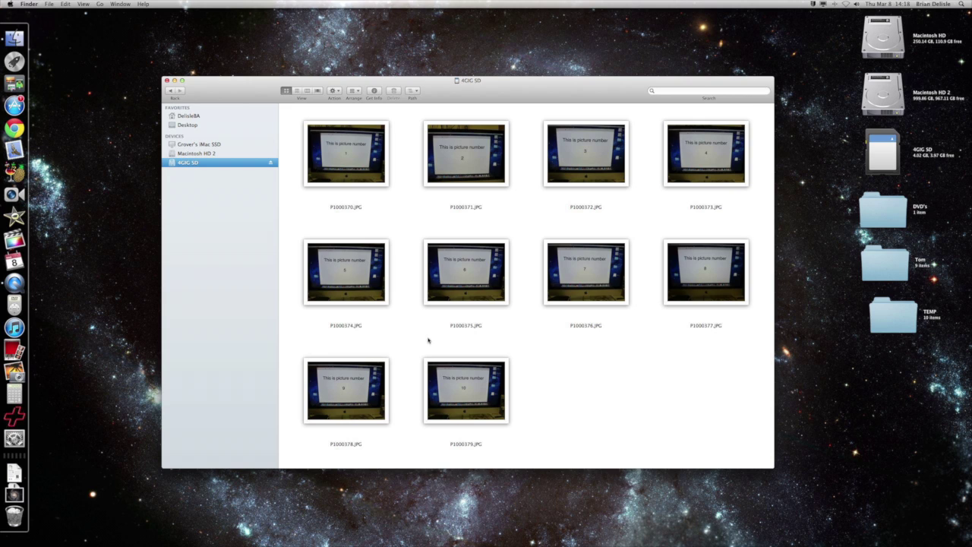
Delete all the pictures from the 4GIG SD card
left_click(467, 367)
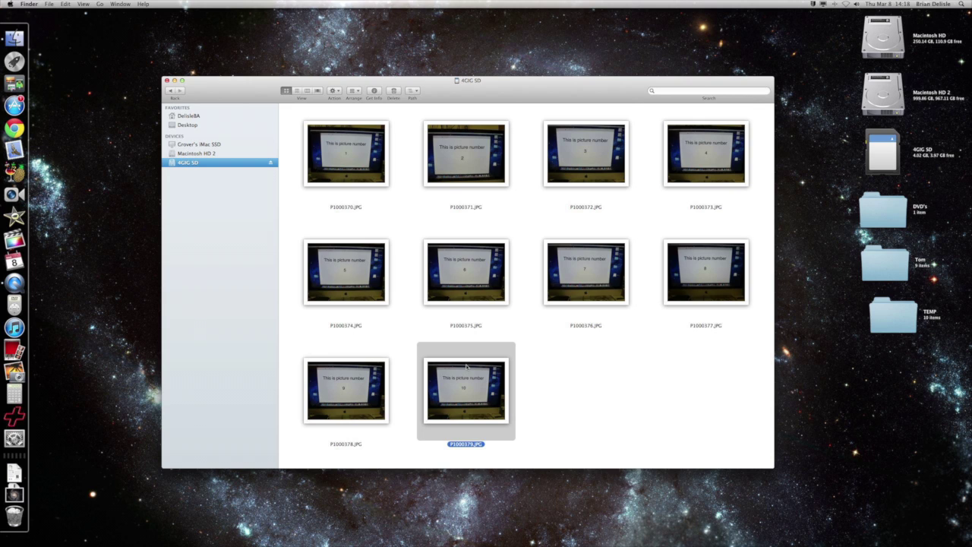
key("super+a")
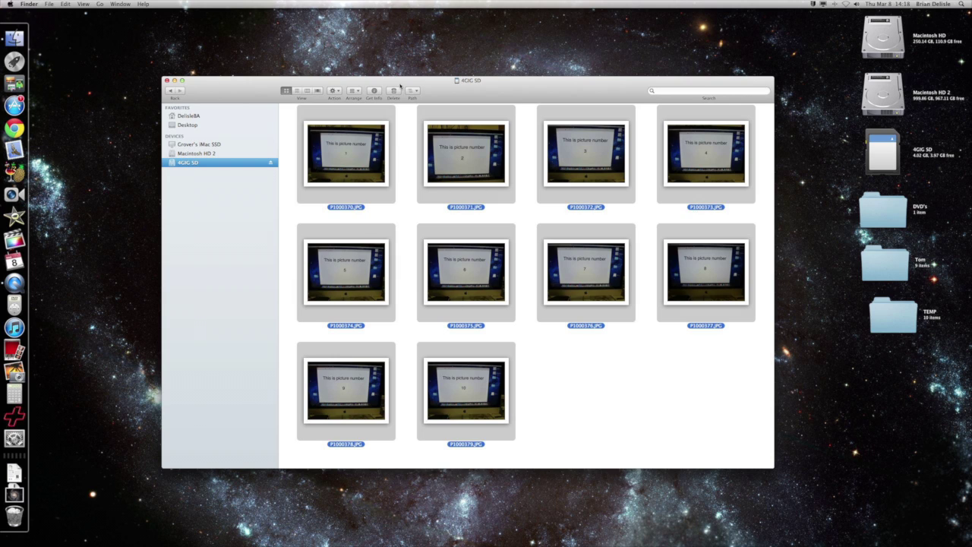
left_click(393, 91)
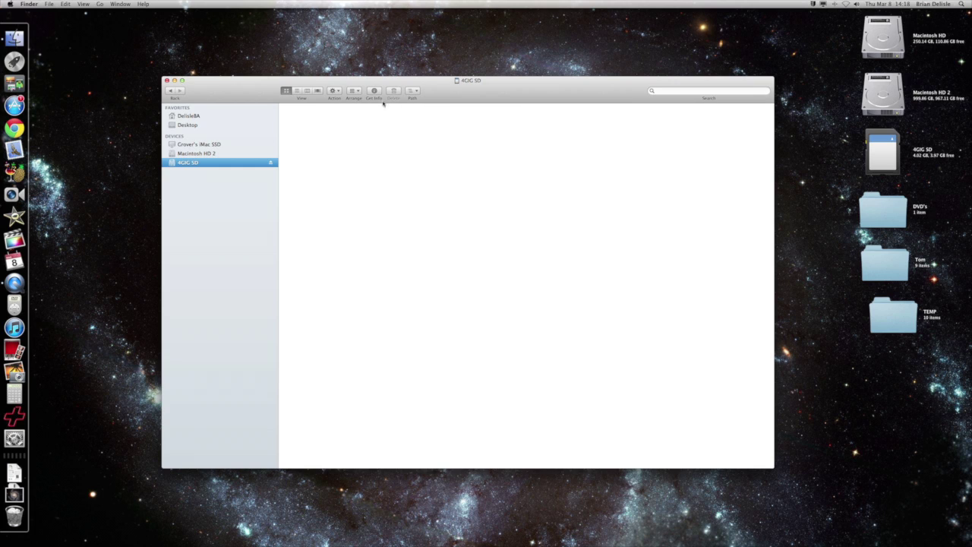
Permanently empty the Trash and close the SD card's Finder window
right_click(15, 517)
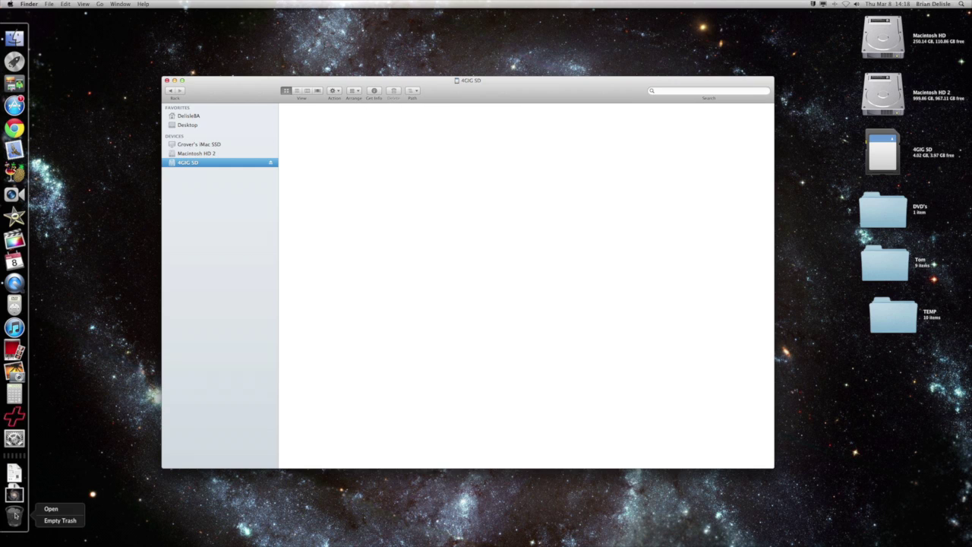
left_click(61, 522)
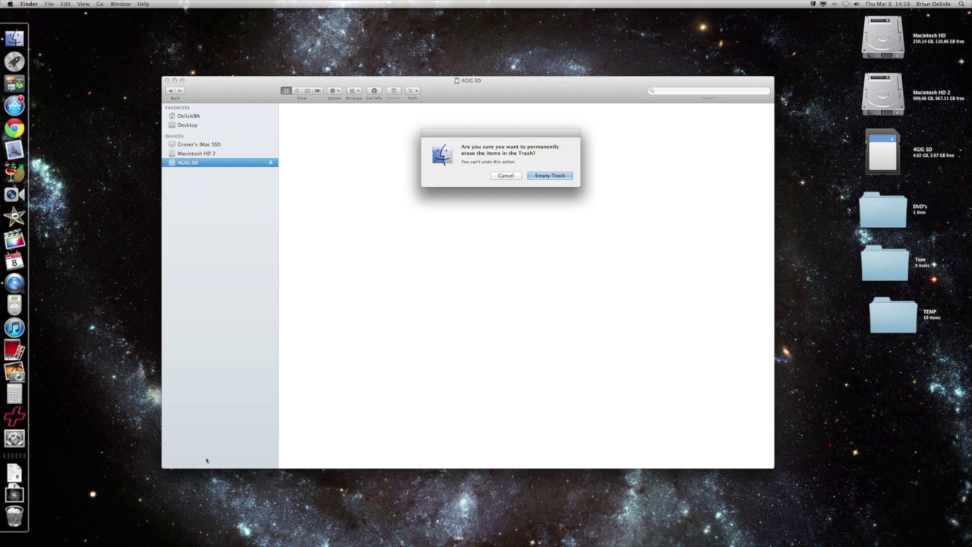
left_click(556, 176)
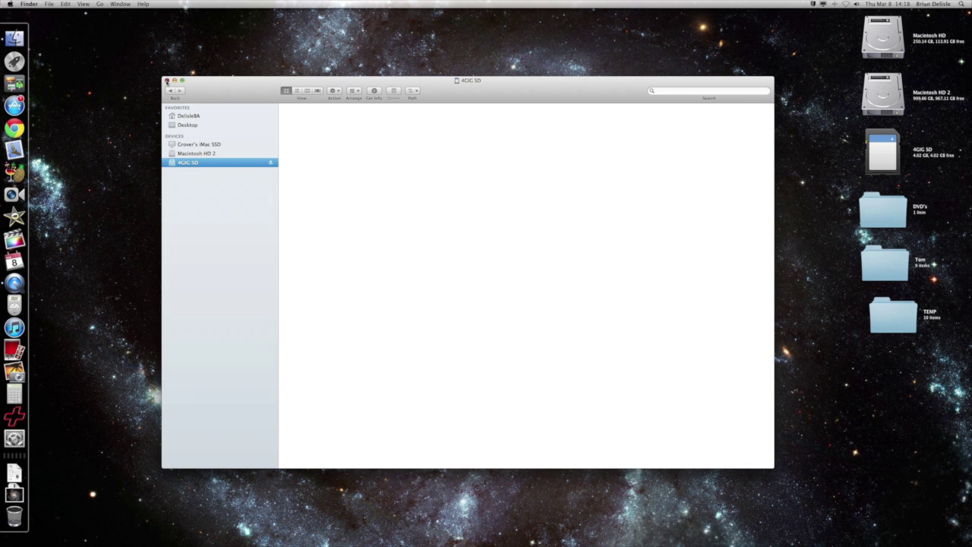
left_click(167, 80)
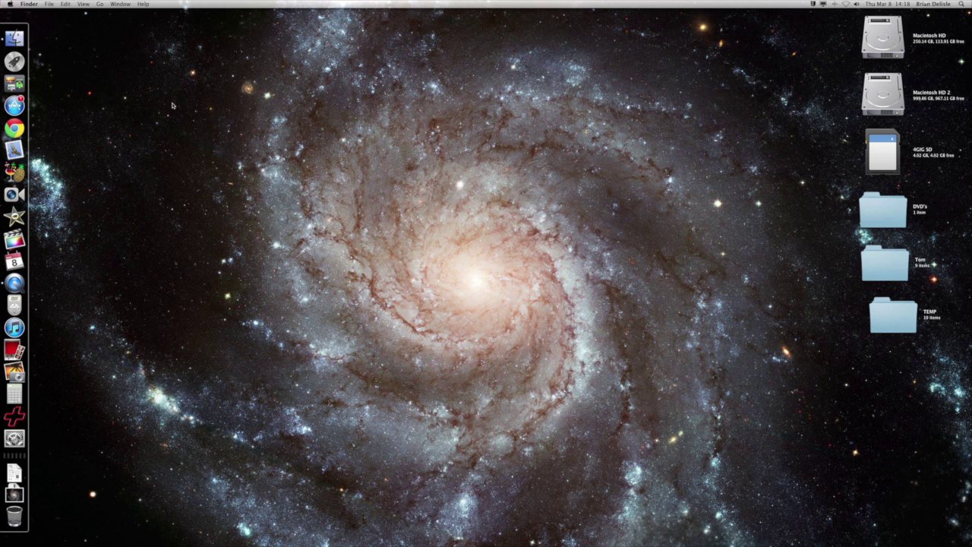
Switch to Data Rescue 3 and start a new scan with the 4 GB Internal USB drive (4GIG SD) as the source
left_click(16, 419)
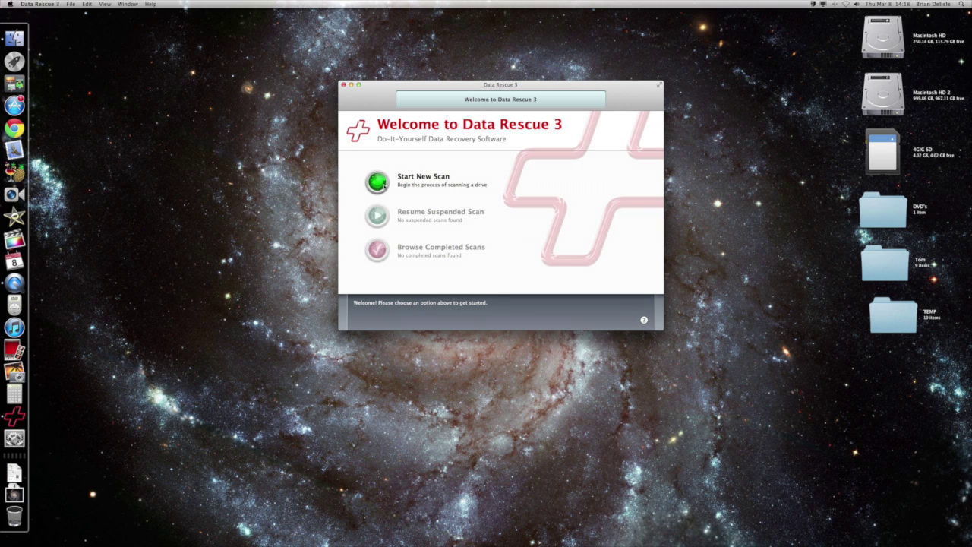
left_click(384, 183)
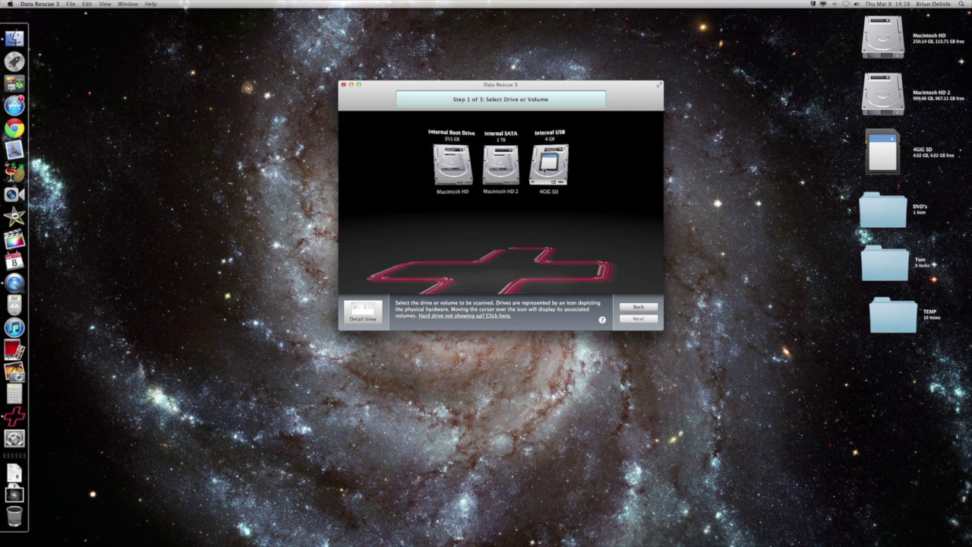
left_click(550, 164)
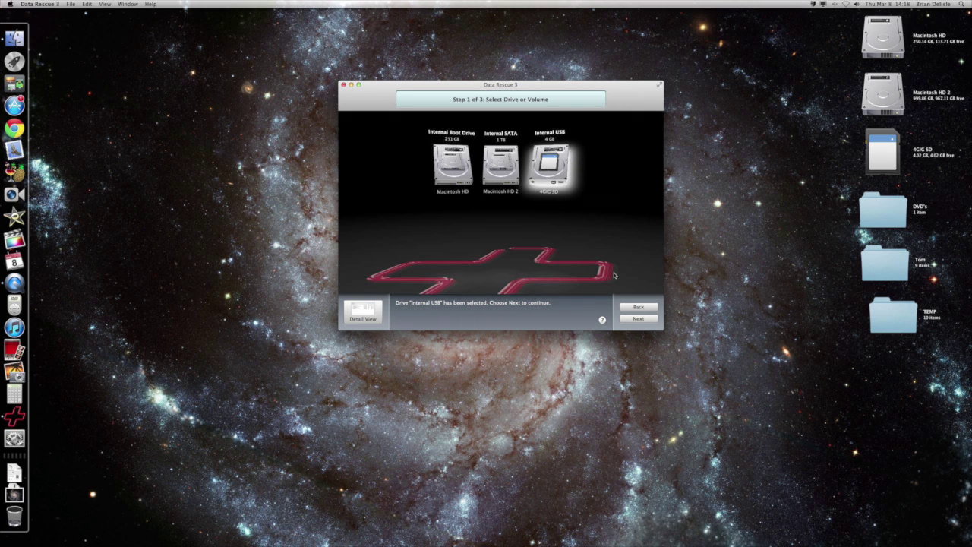
left_click(638, 318)
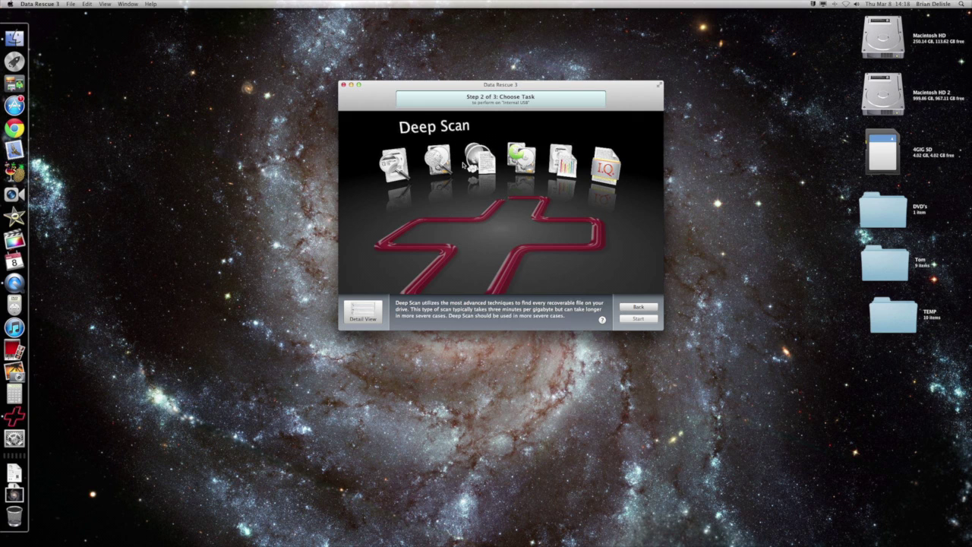
Try a Quick Scan of the selected drive with Macintosh HD 2 as the workspace
mouse_move(465, 167)
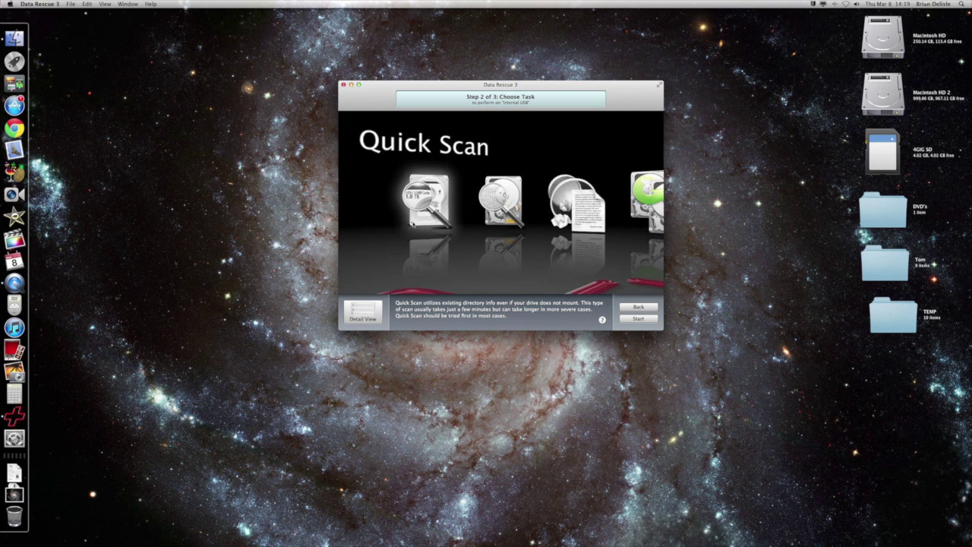
double_click(418, 219)
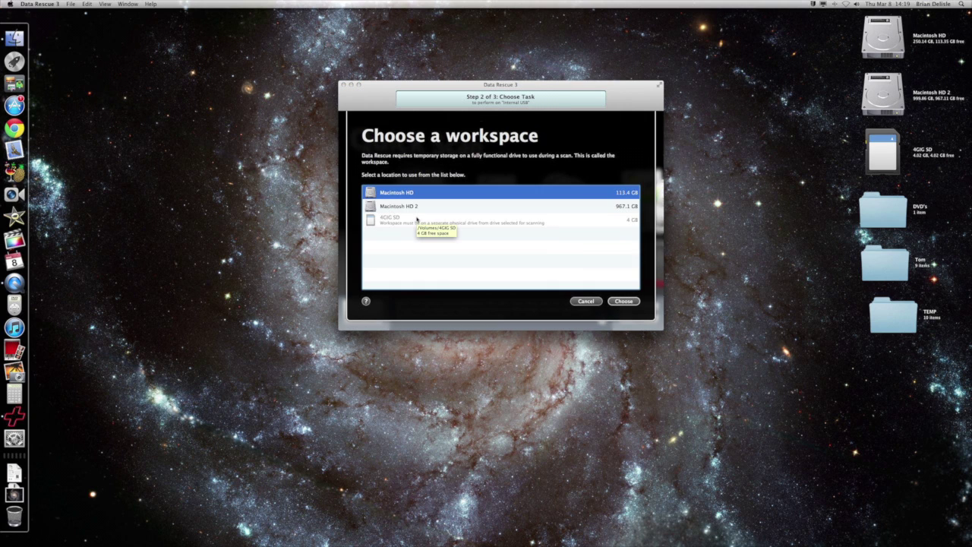
left_click(414, 208)
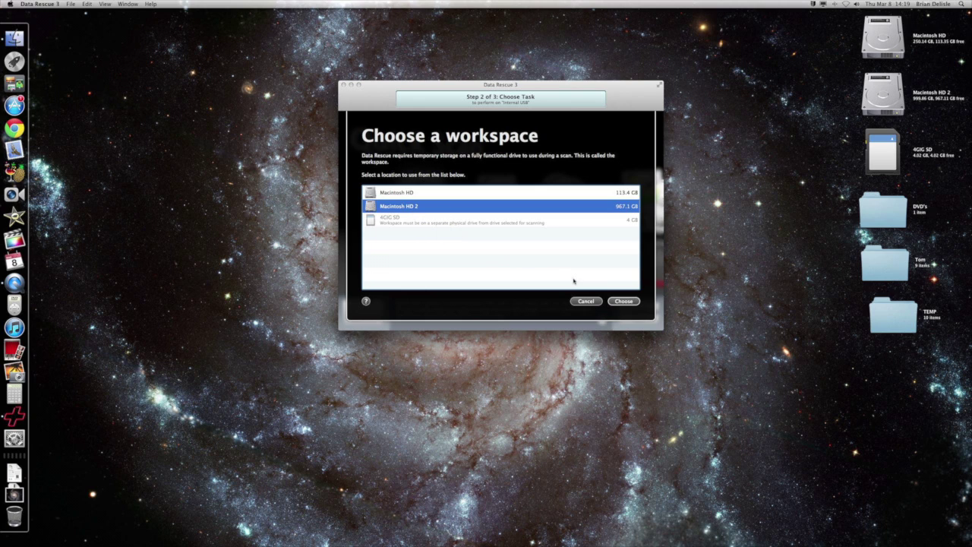
left_click(623, 302)
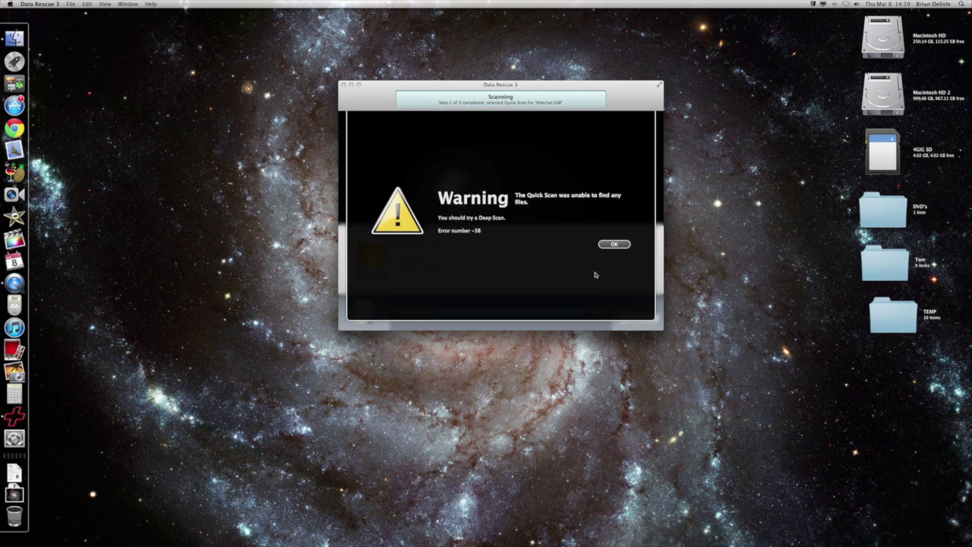
left_click(613, 244)
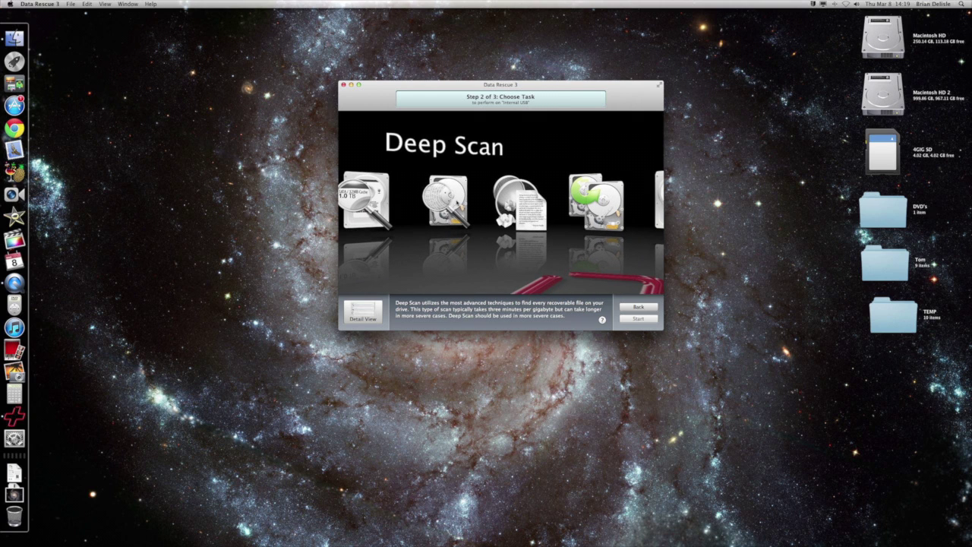
Run a Deep Scan of the Internal USB drive and expand the Reconstructed Files folder in the scan results
key("Return")
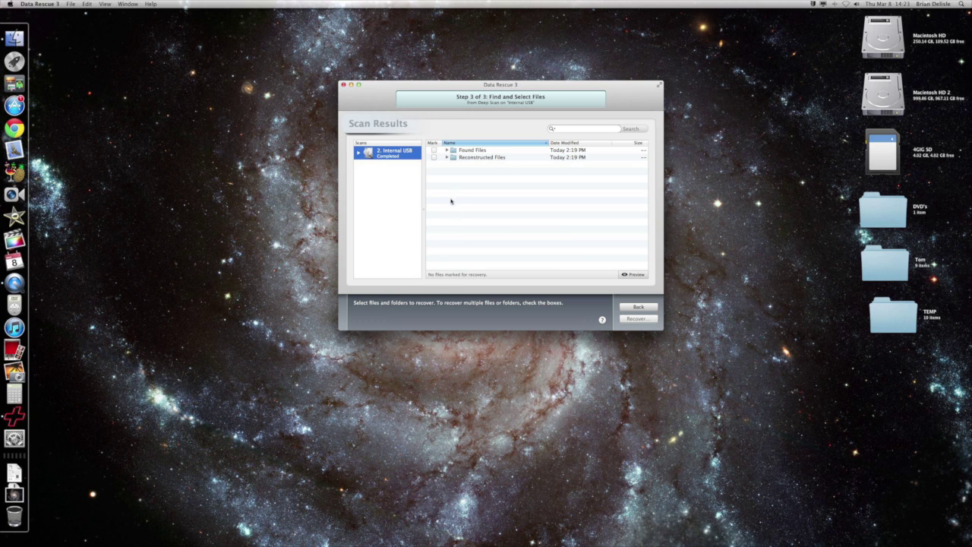
left_click(447, 158)
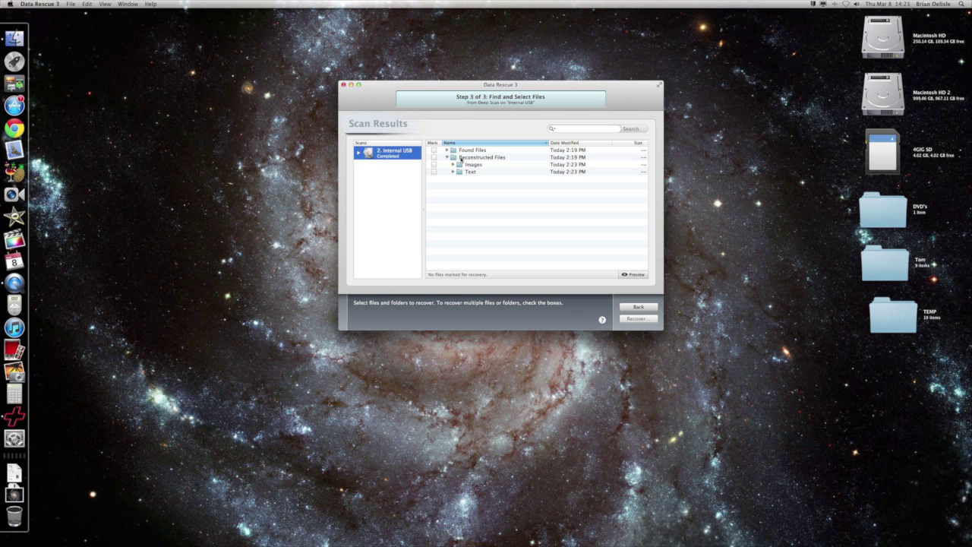
left_click(485, 158)
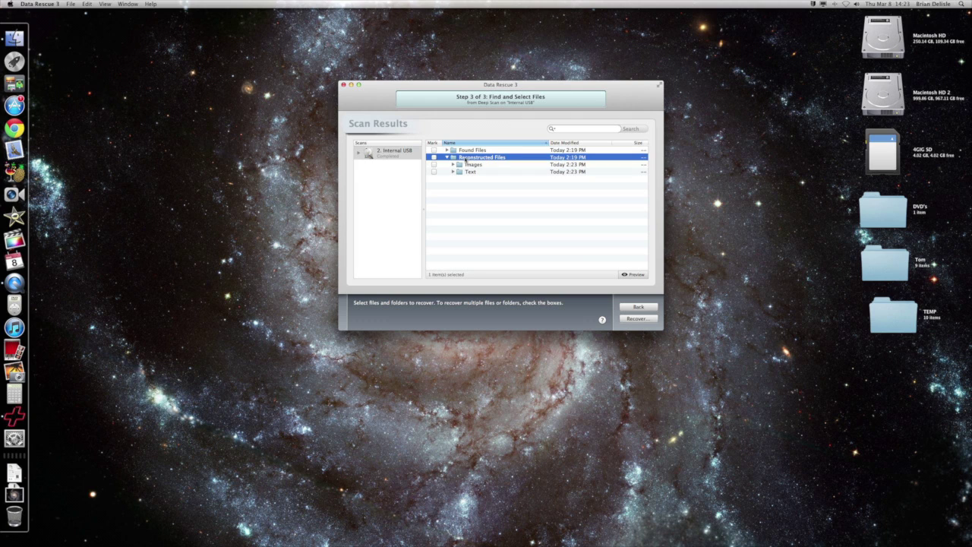
Inspect the reconstructed Text folder down to the file in its PLIST subfolder, and collapse it again
left_click(450, 172)
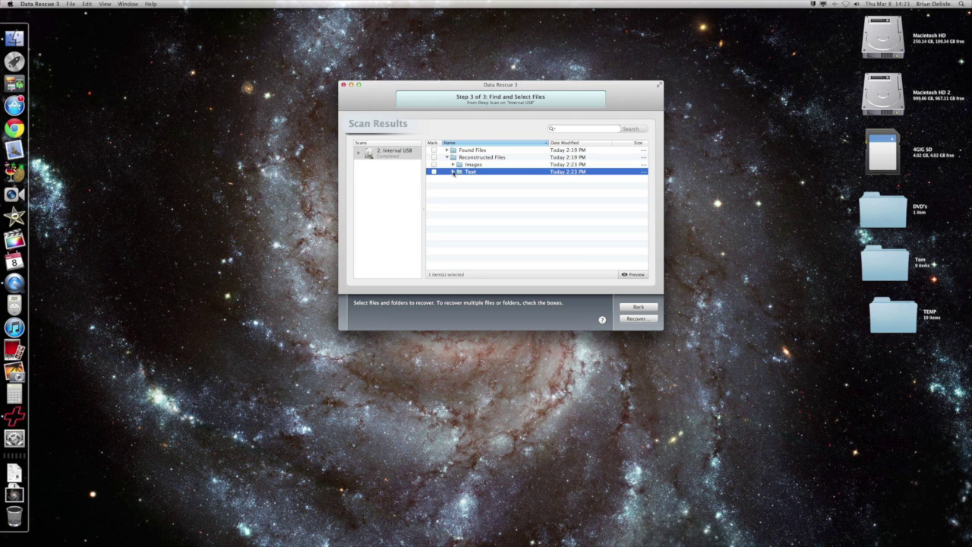
left_click(453, 173)
left_click(460, 179)
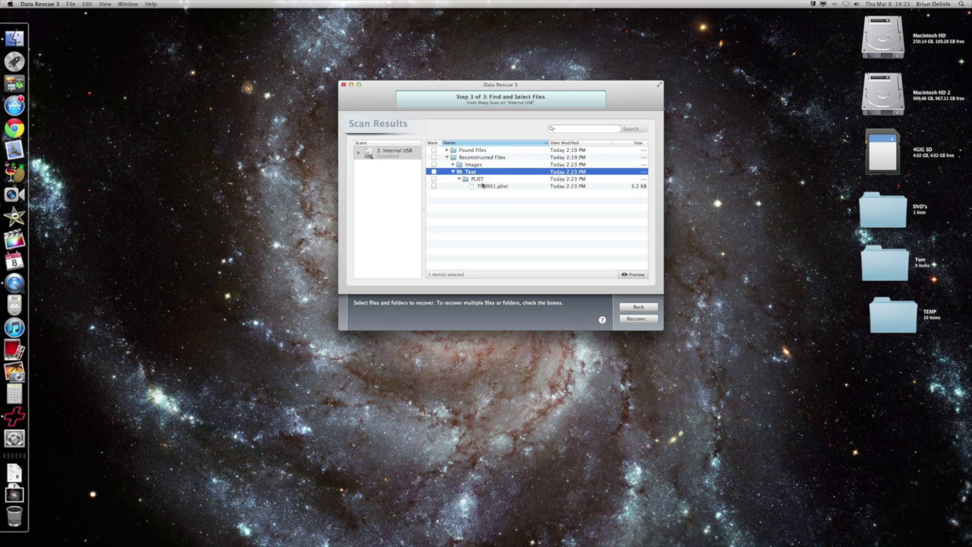
left_click(483, 187)
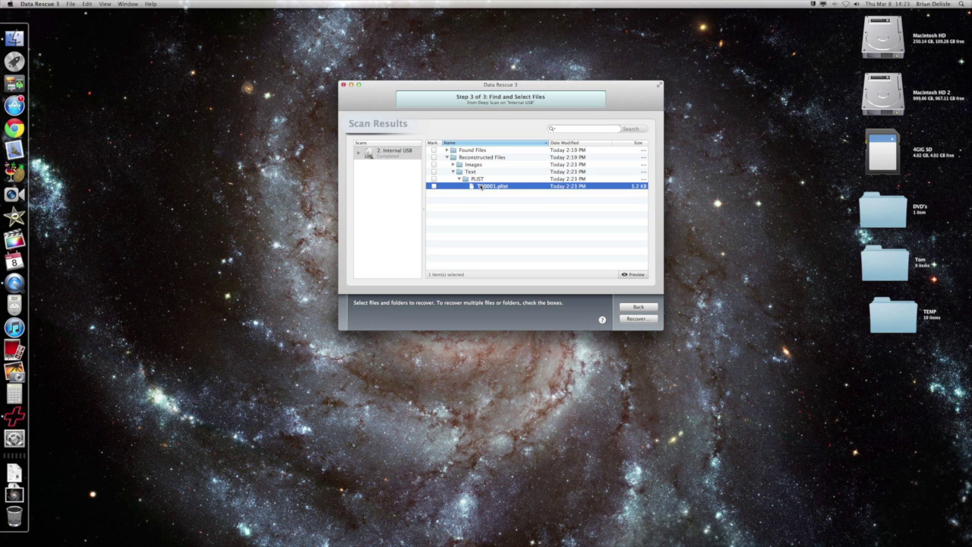
left_click(461, 178)
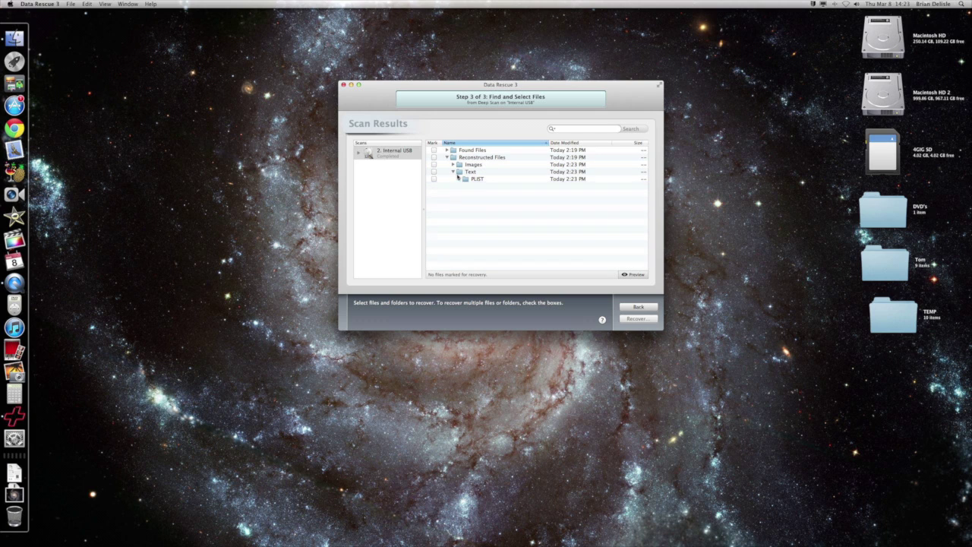
left_click(454, 172)
Expand the reconstructed Images folder and mark its whole JPEG subfolder for recovery
left_click(454, 164)
left_click(459, 173)
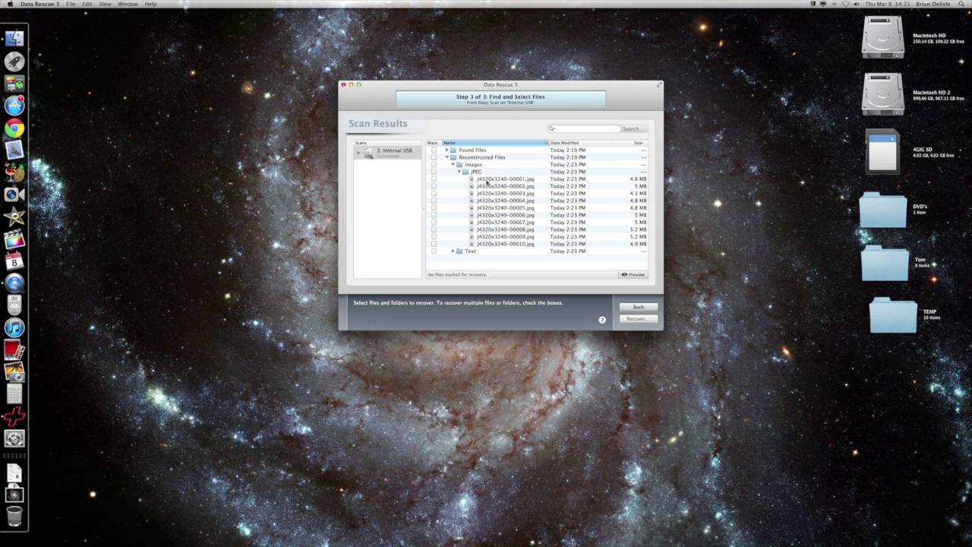
left_click(487, 181)
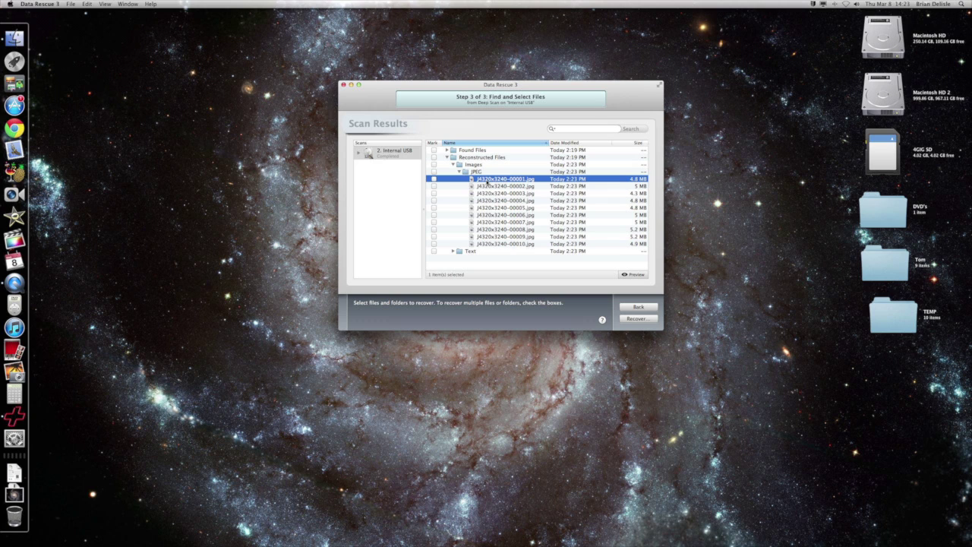
left_click(433, 172)
left_click(459, 172)
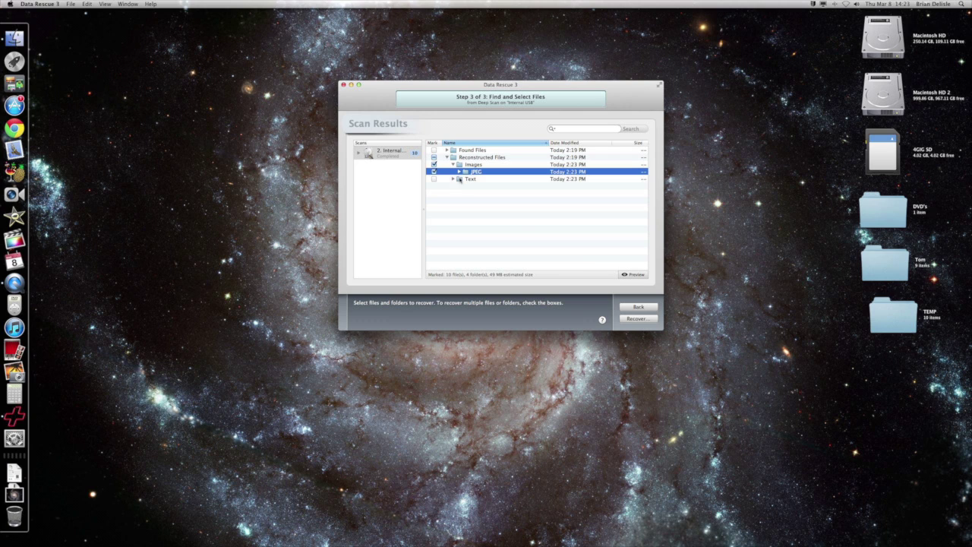
Recover the marked JPEG files into a new folder named Recovered pics on the Desktop
left_click(638, 319)
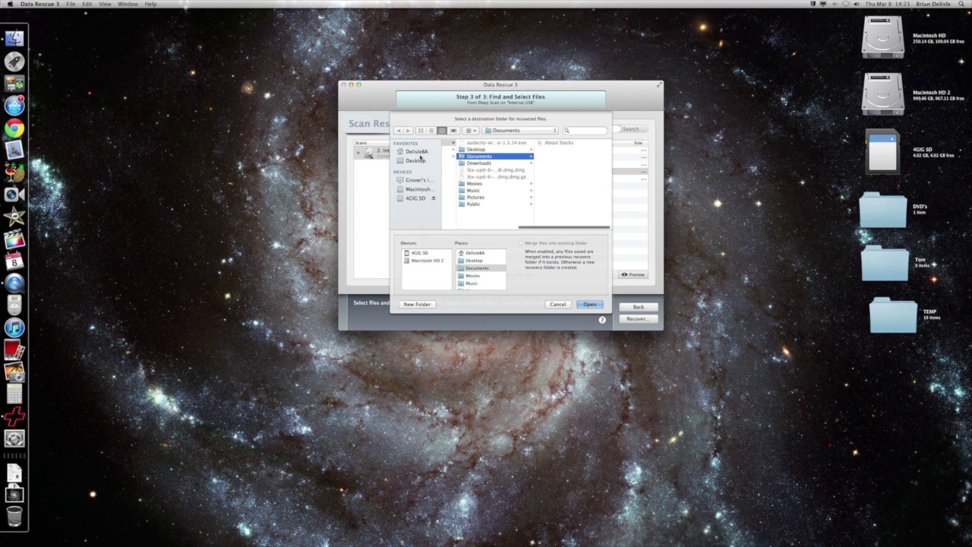
left_click(417, 152)
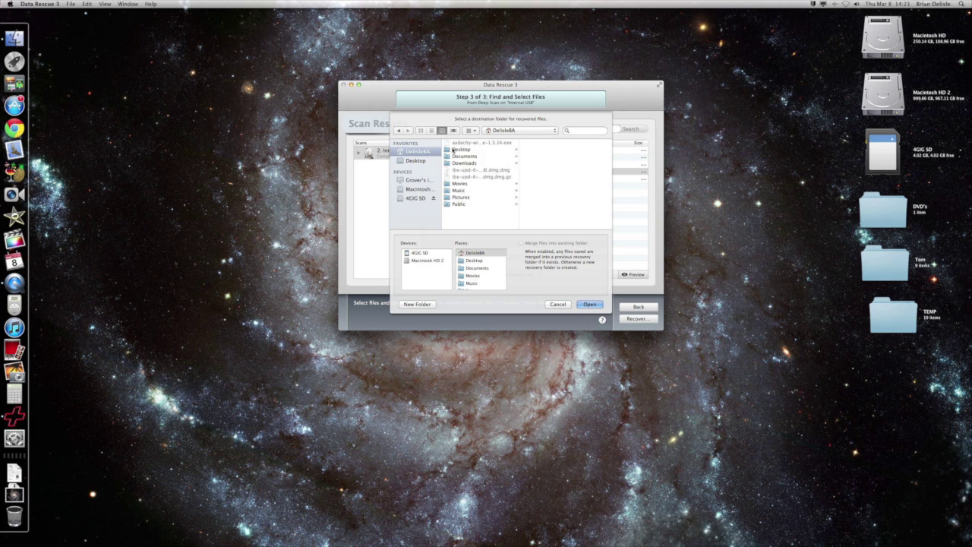
left_click(454, 150)
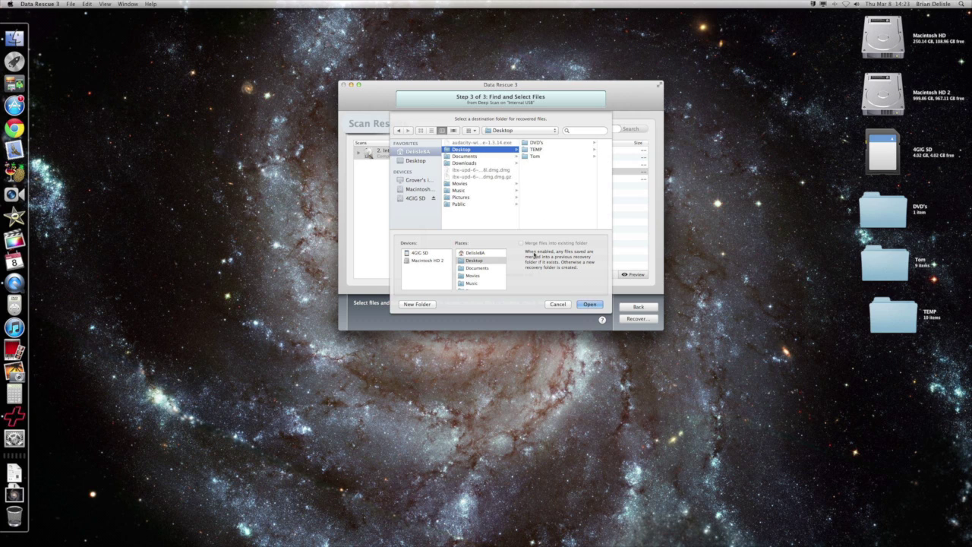
left_click(419, 305)
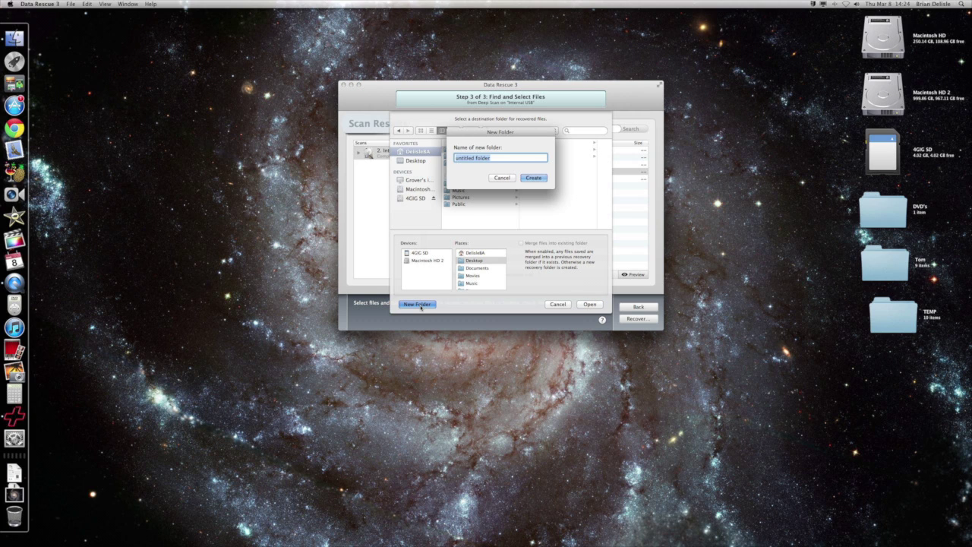
type("Recvoere")
key("BackSpace")
key("BackSpace")
key("BackSpace")
key("BackSpace")
key("BackSpace")
type("overed pics")
key("Return")
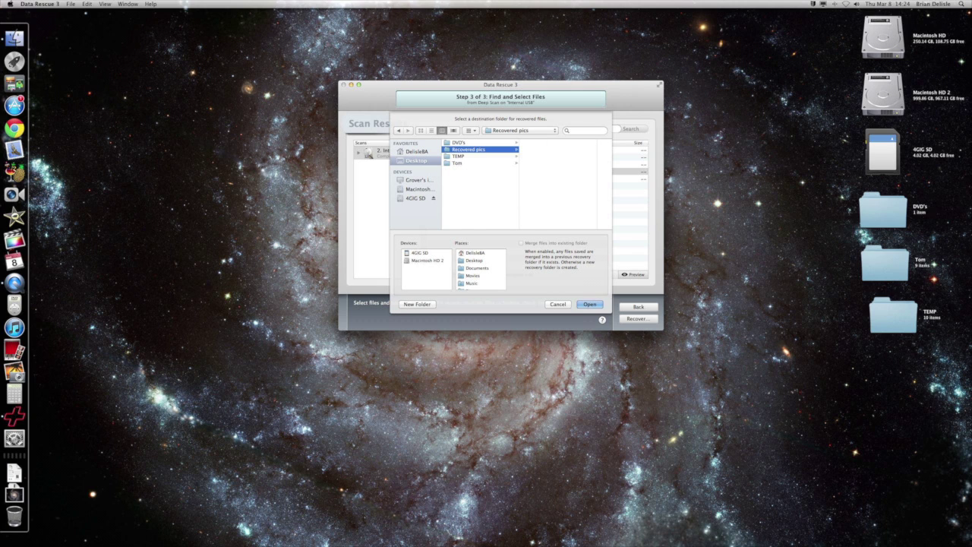
left_click(588, 305)
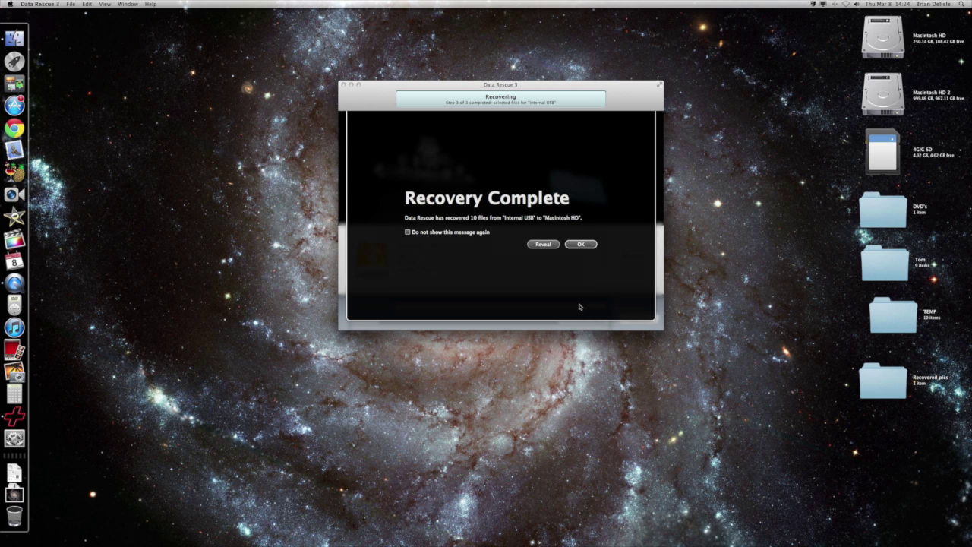
left_click(577, 246)
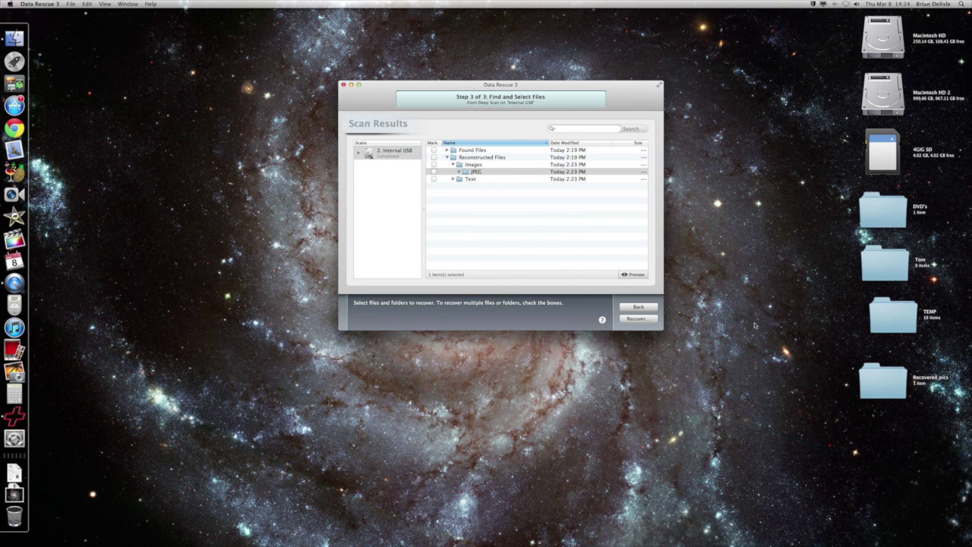
Move the Recovered pics folder to just below the Data Rescue window and open its Recovered Files subfolder
left_click_drag(884, 367, 605, 371)
double_click(605, 371)
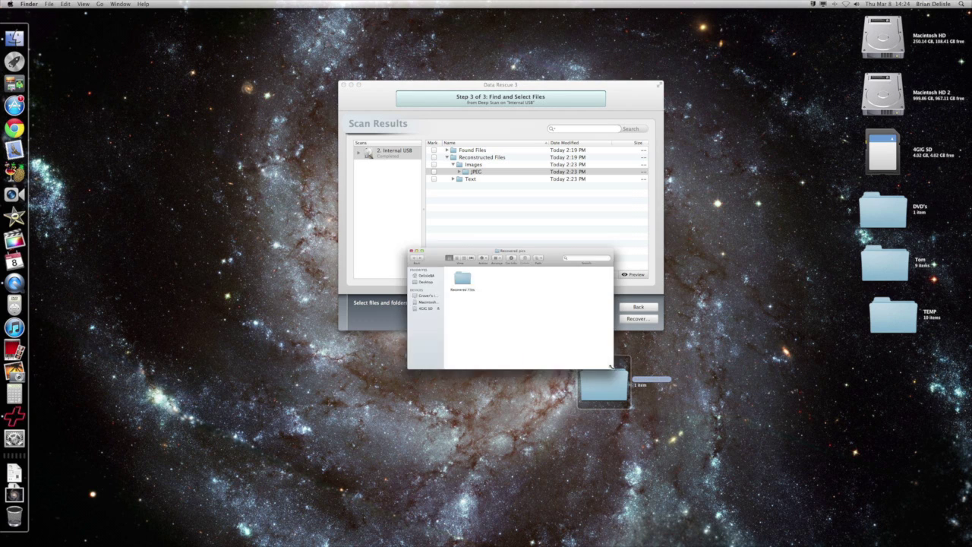
double_click(396, 237)
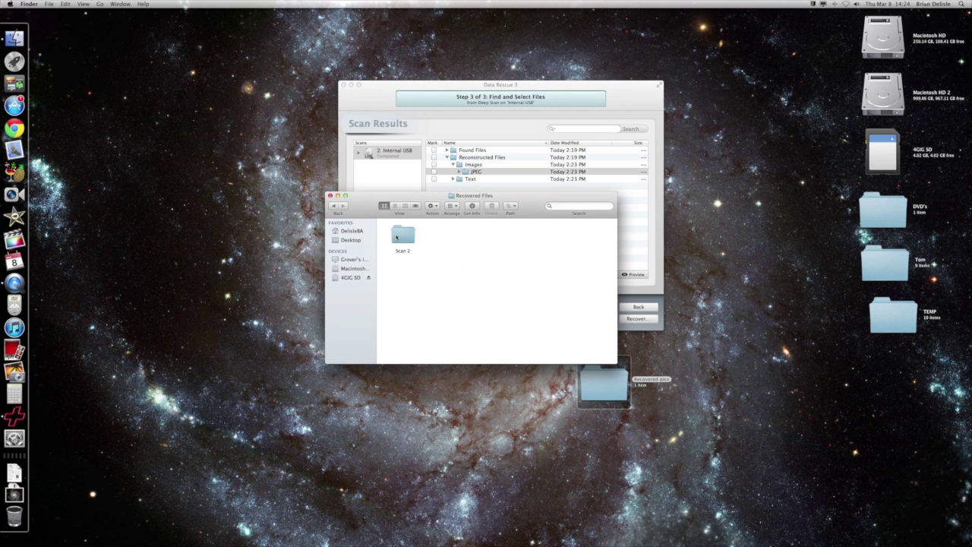
Show the folder in column view and browse through Scan 2, Reconstructed Files and Images to the first picture in JPEG
left_click(405, 206)
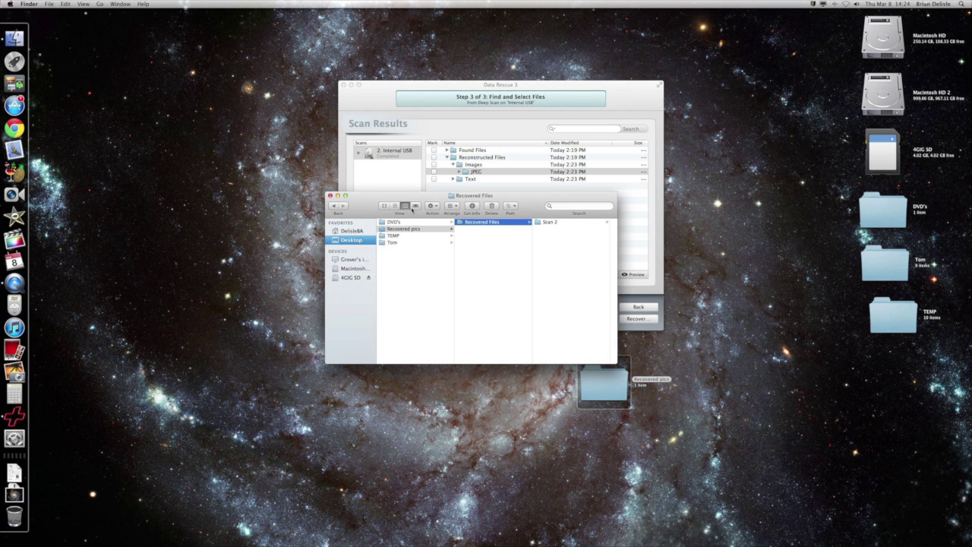
left_click(568, 223)
left_click(568, 223)
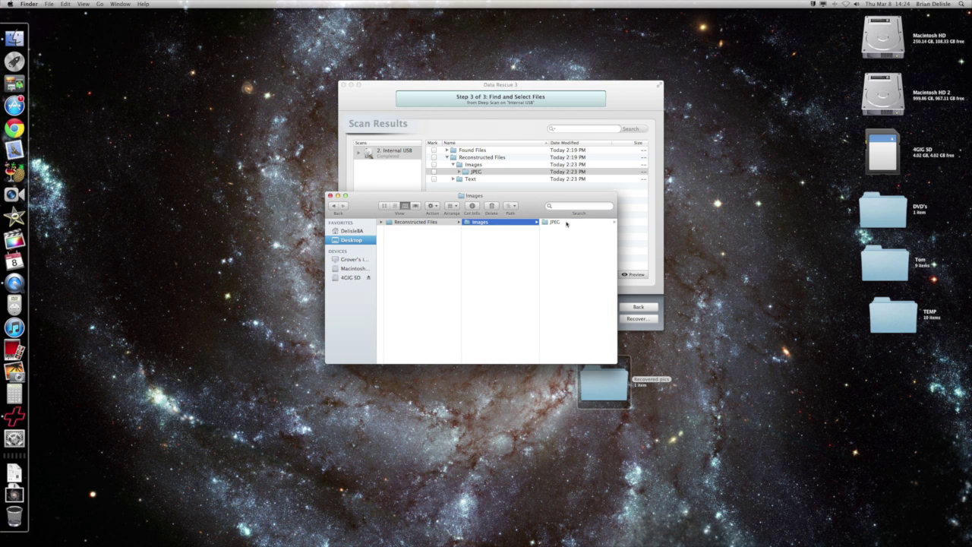
left_click(568, 222)
left_click(568, 222)
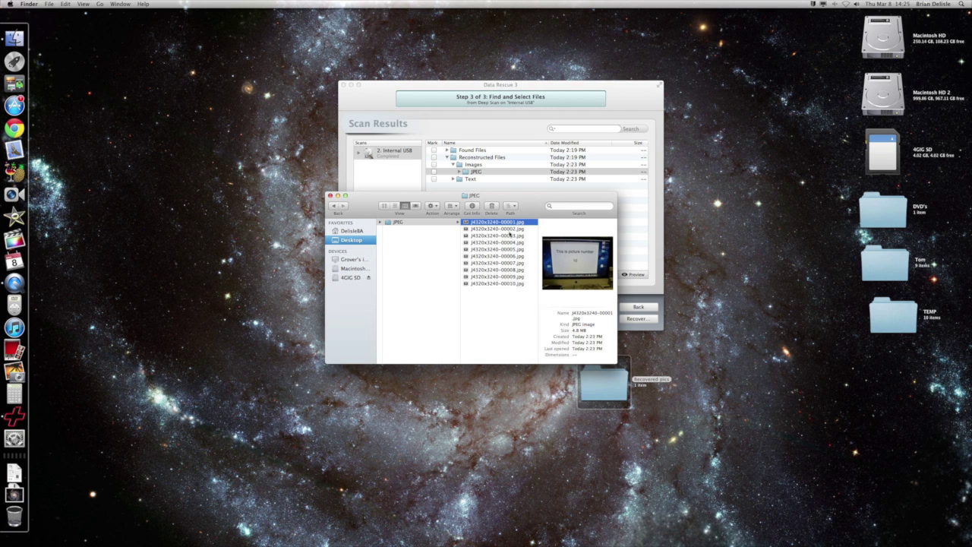
Preview several recovered pictures one at a time with Quick Look, from J4320x3240-00001.jpg down to J4320x3240-00010.jpg
key("space")
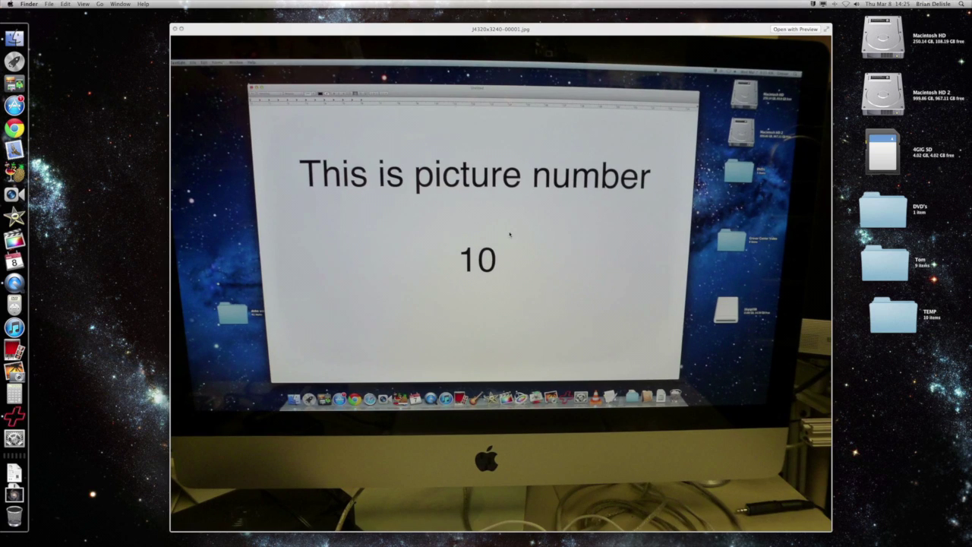
key("space")
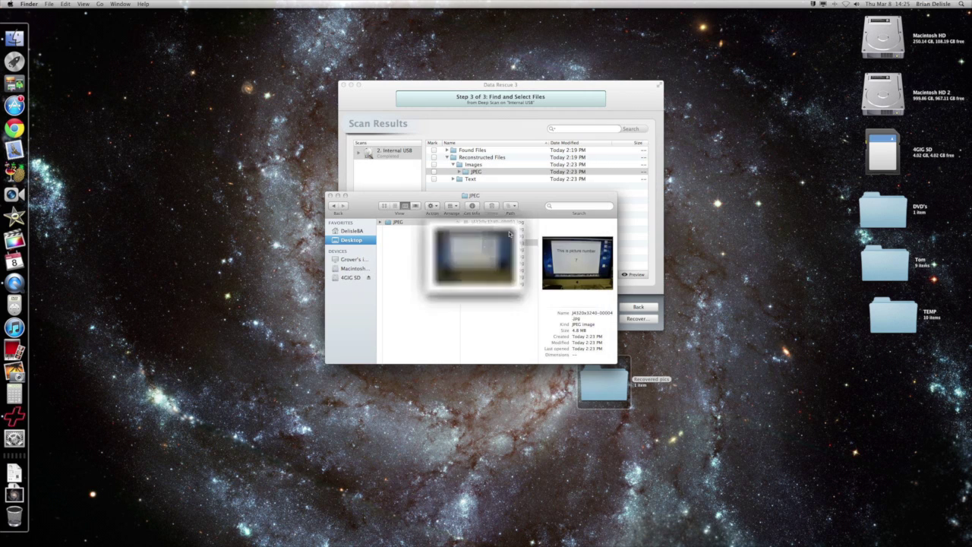
key("Down")
key("Down")
key("space")
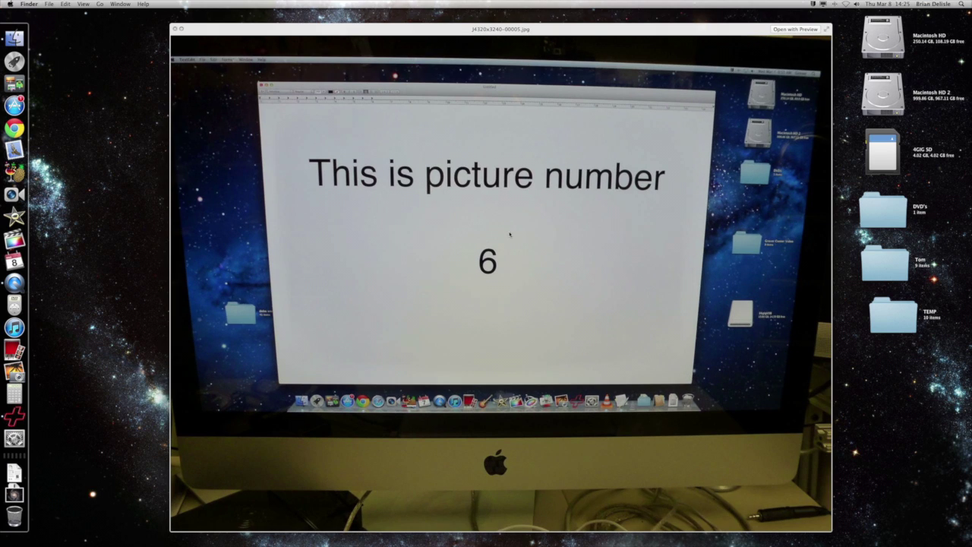
key("space")
key("Down")
key("Down")
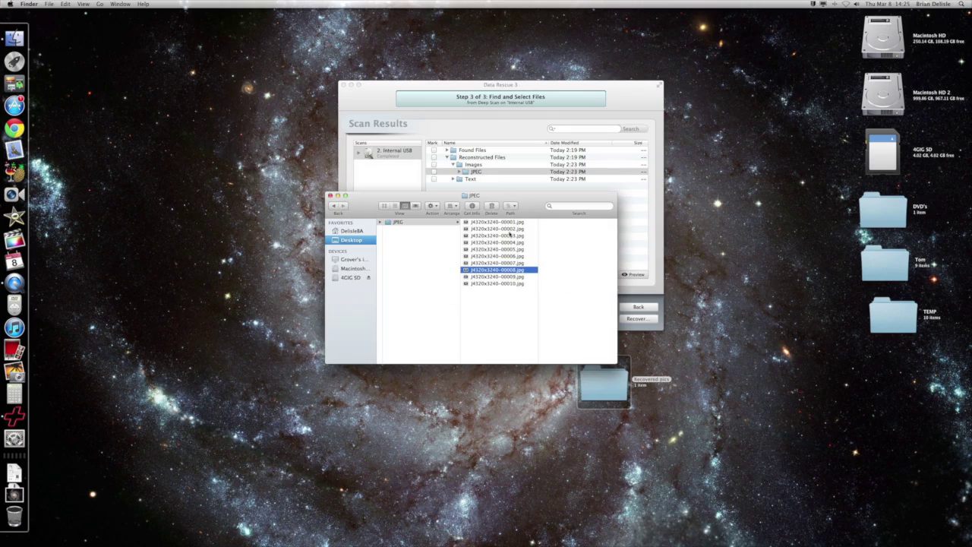
key("space")
key("space")
key("Down")
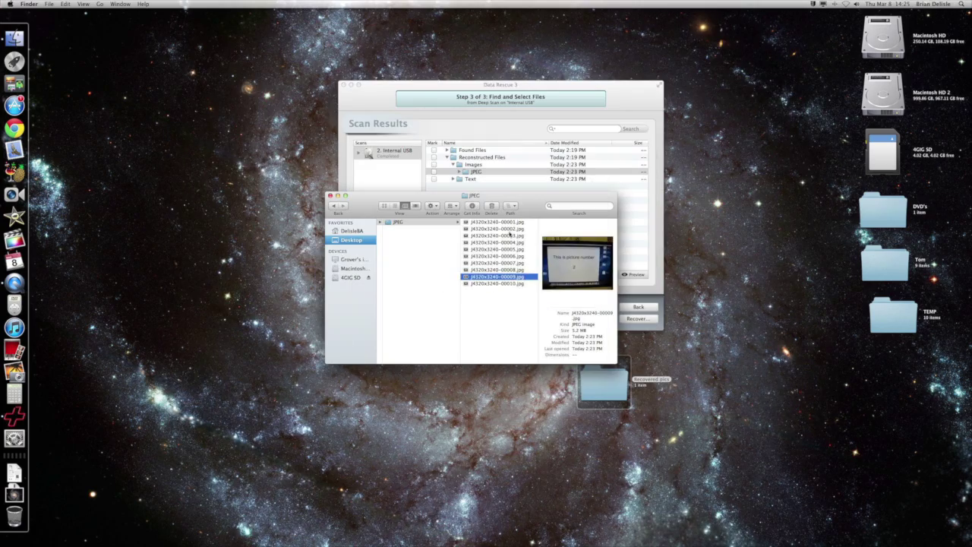
key("space")
key("space")
key("Down")
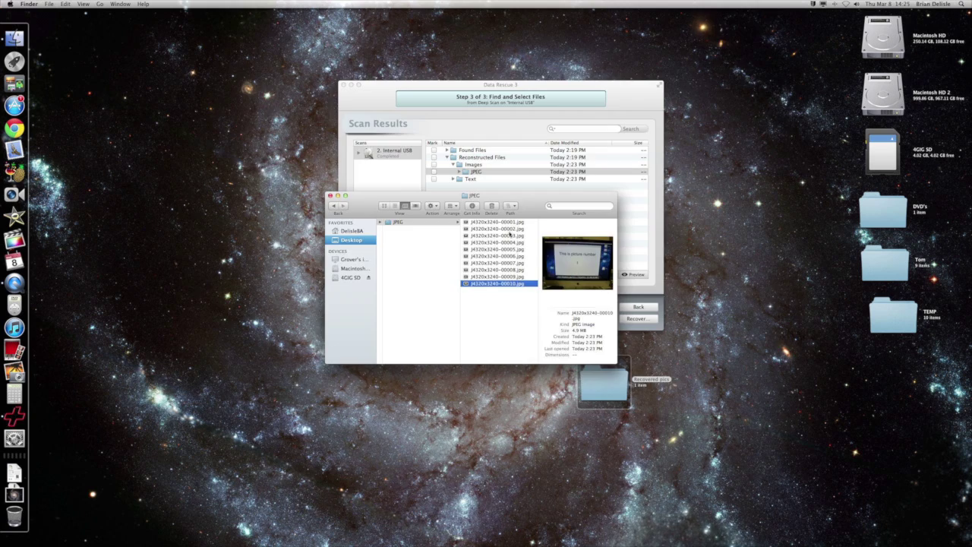
key("space")
key("space")
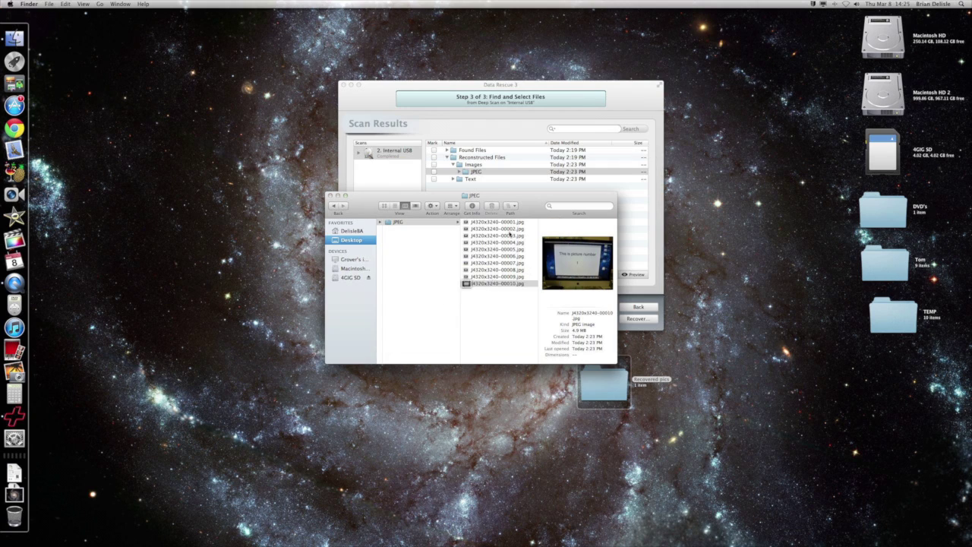